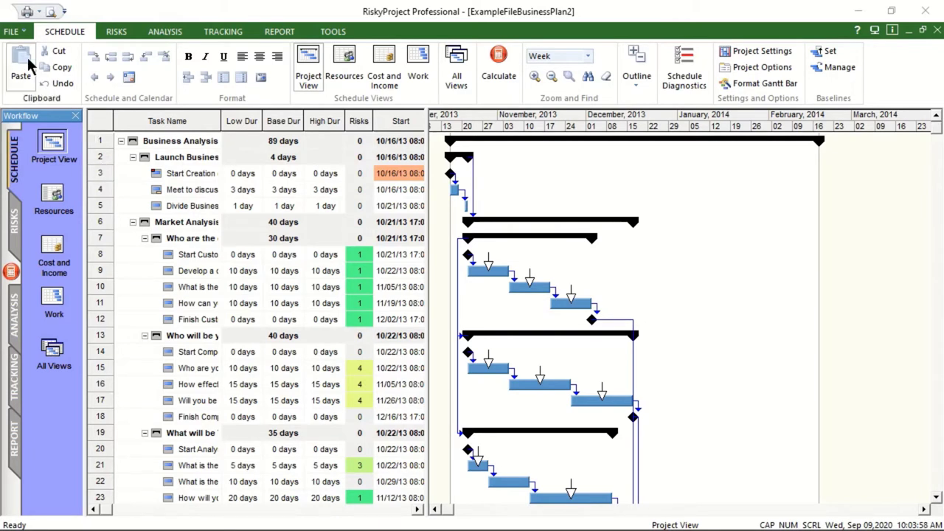
- Look through the available data import options and leave without importing anything
click(13, 31)
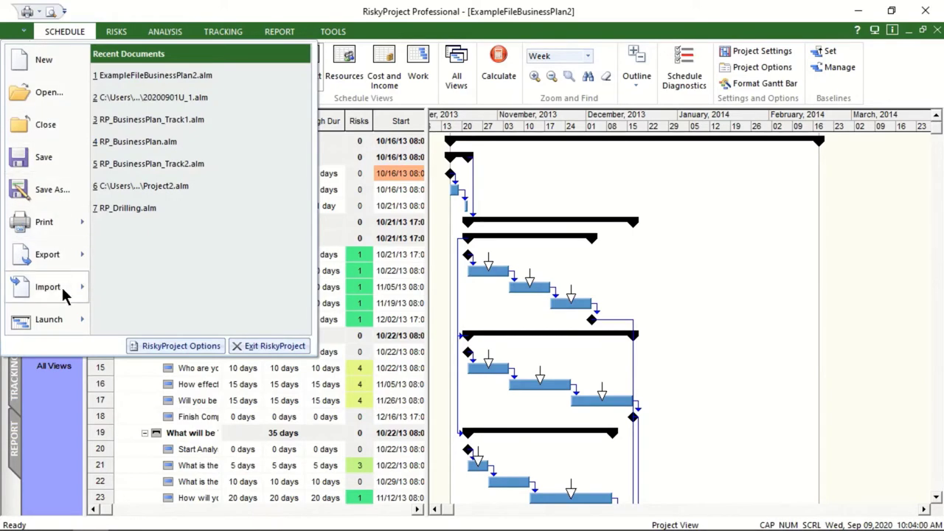
mouse_move(10, 293)
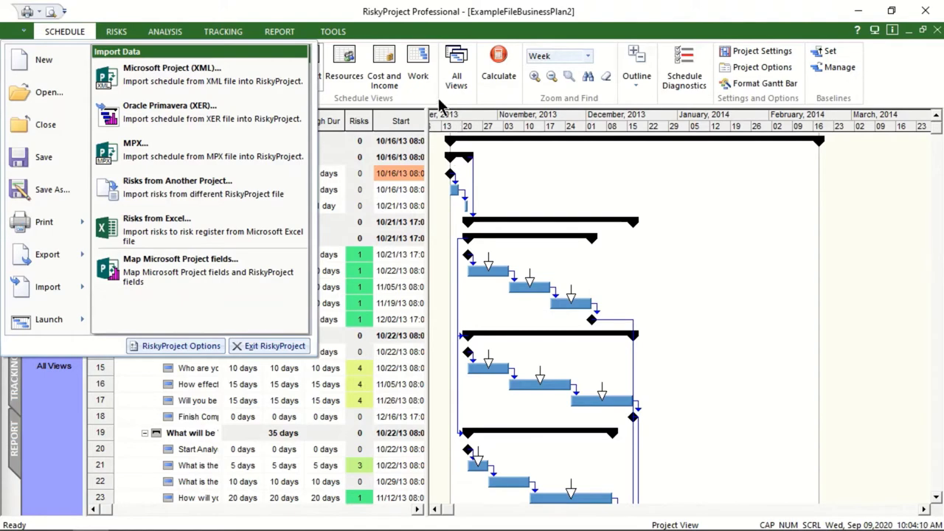
click(495, 181)
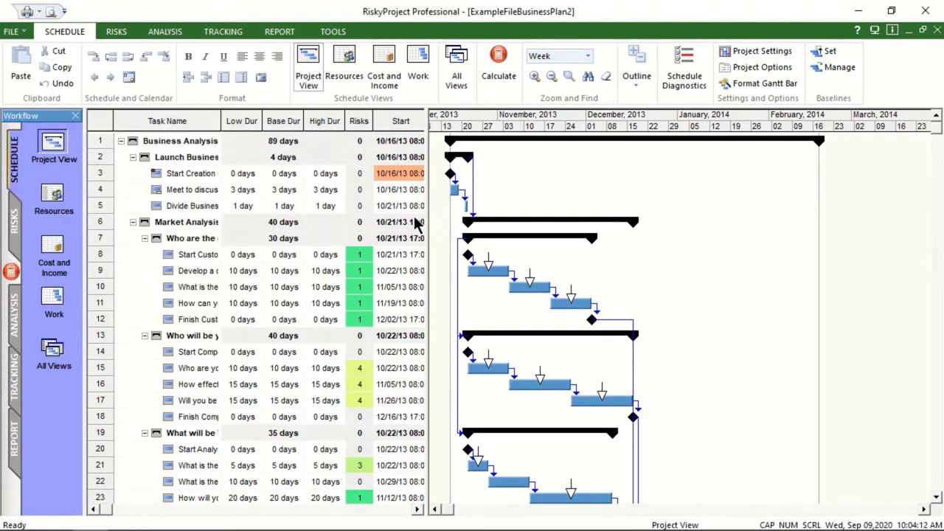
- Open the Delay in Financing risk from the Risk Register and review its properties, task assignments and mitigation plans
click(116, 31)
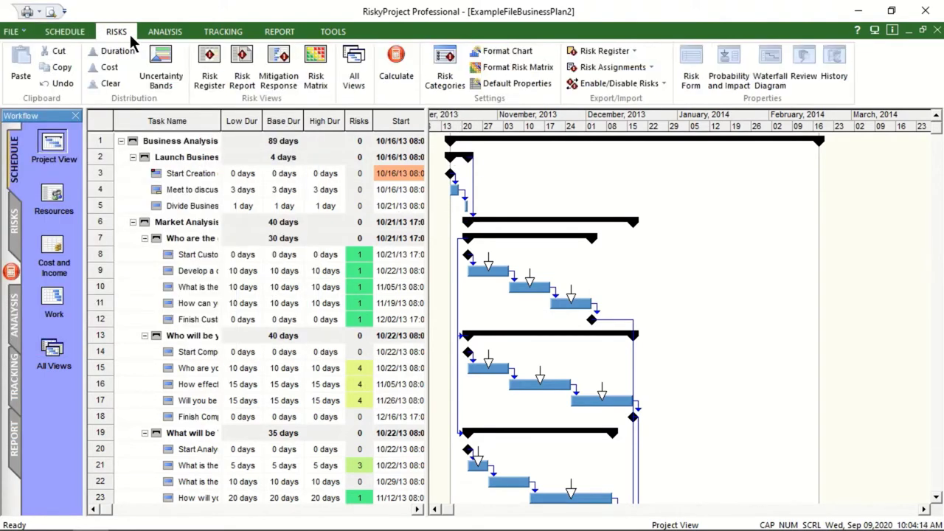
click(217, 77)
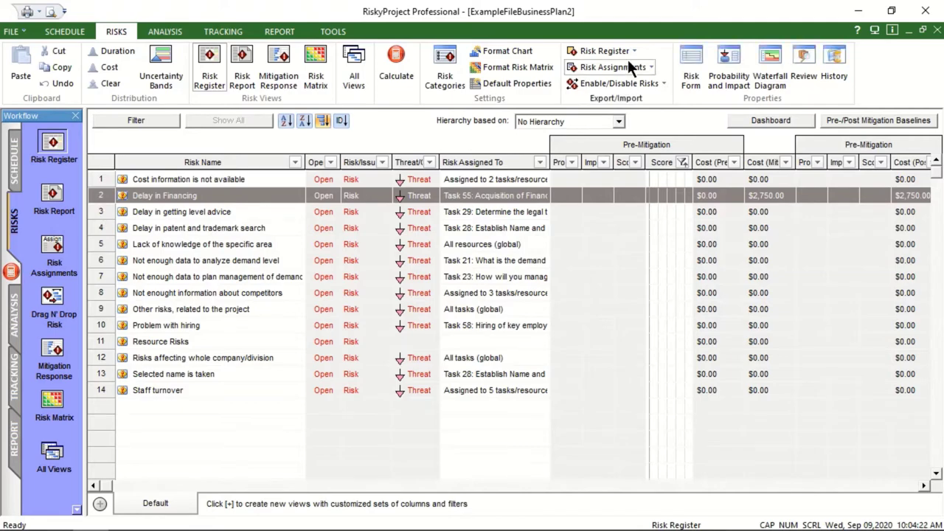
click(684, 58)
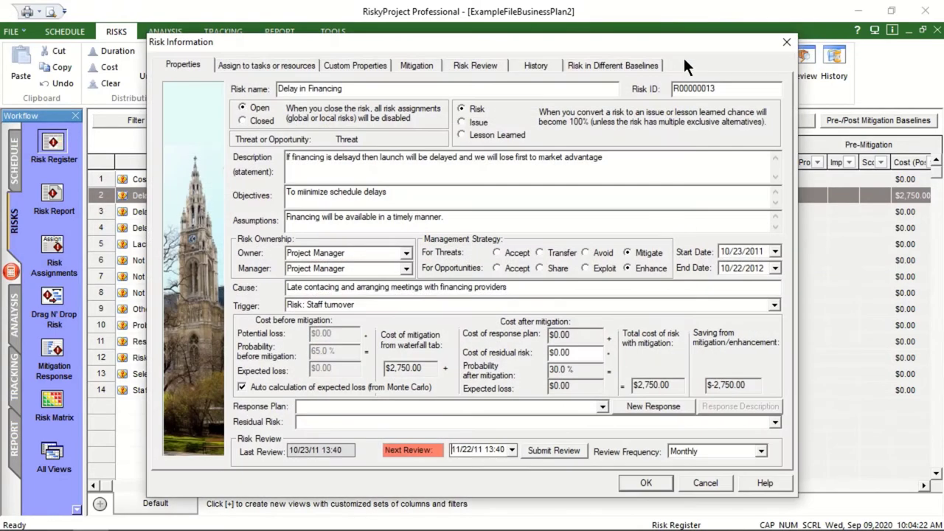
click(295, 66)
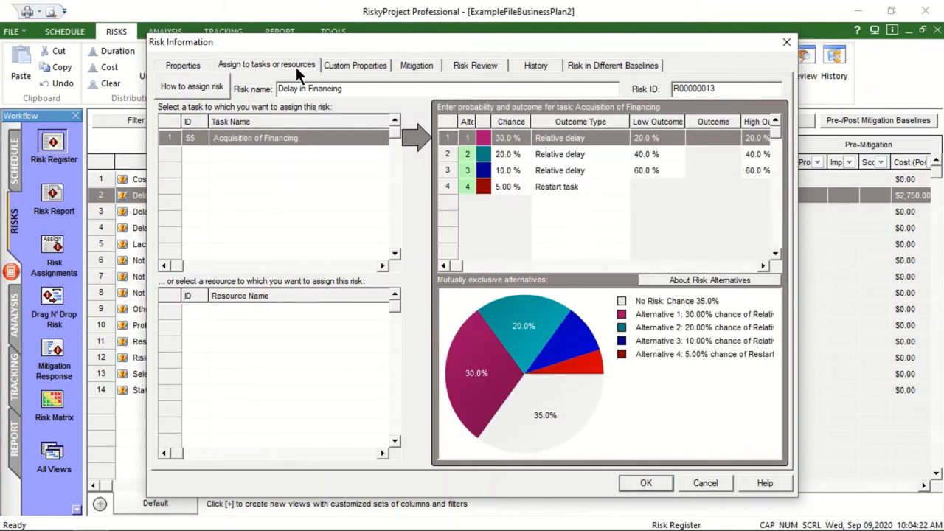
click(420, 65)
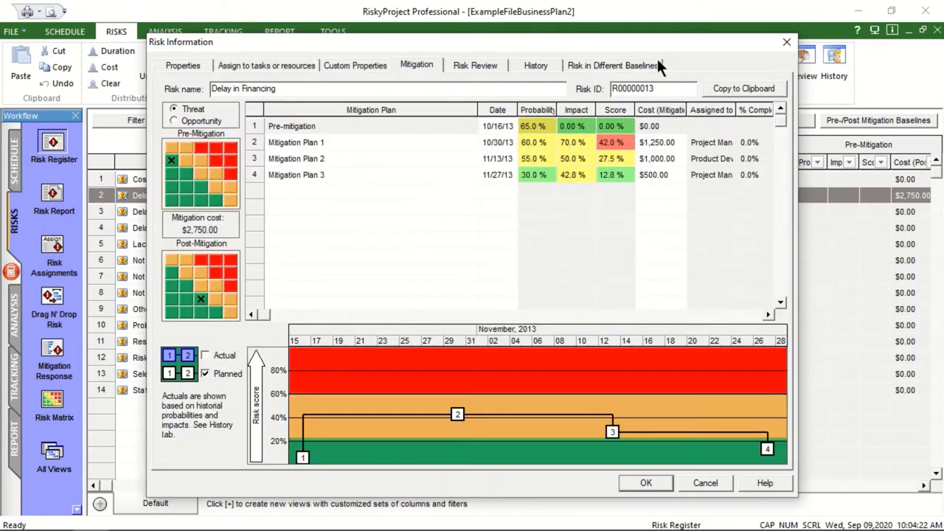
click(789, 41)
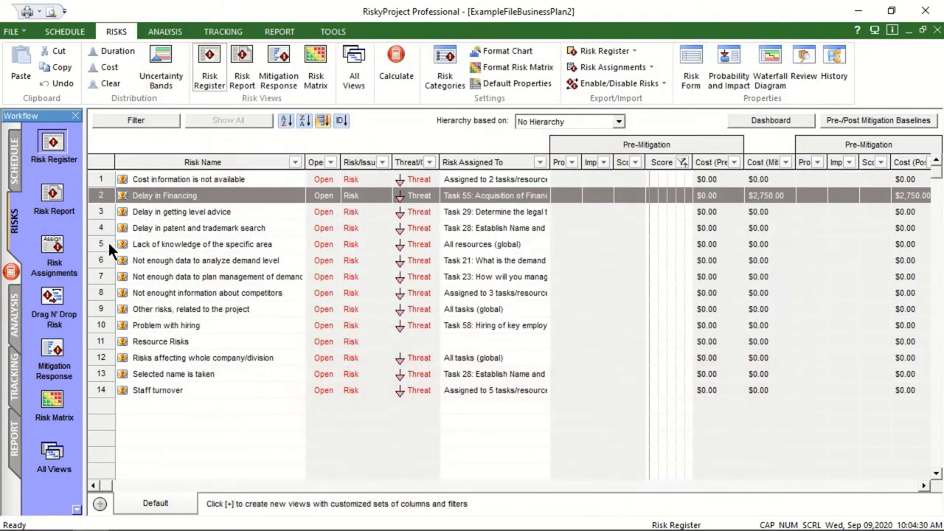
- Assign the Staff turnover risk to summary task 7 and its subtasks, accepting a 30% chance of a 20% relative delay
click(53, 299)
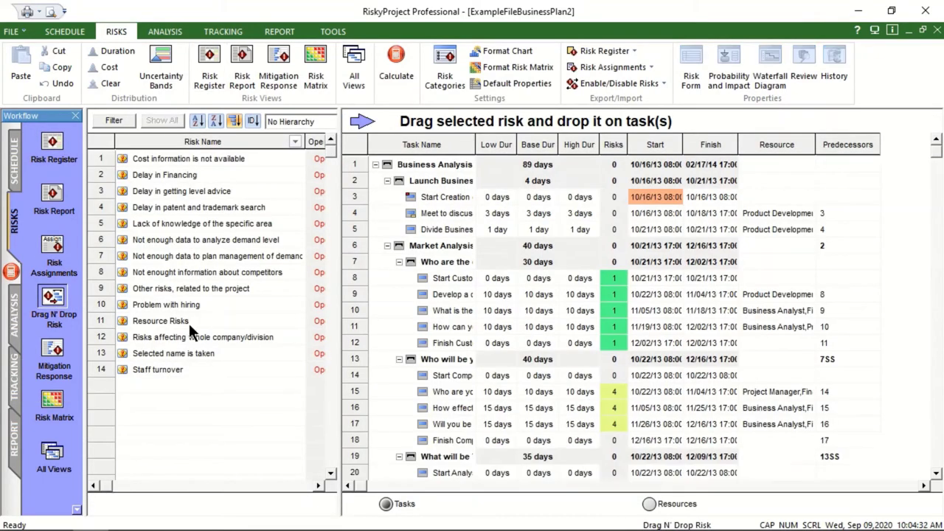
click(649, 504)
click(385, 504)
drag(102, 368, 358, 258)
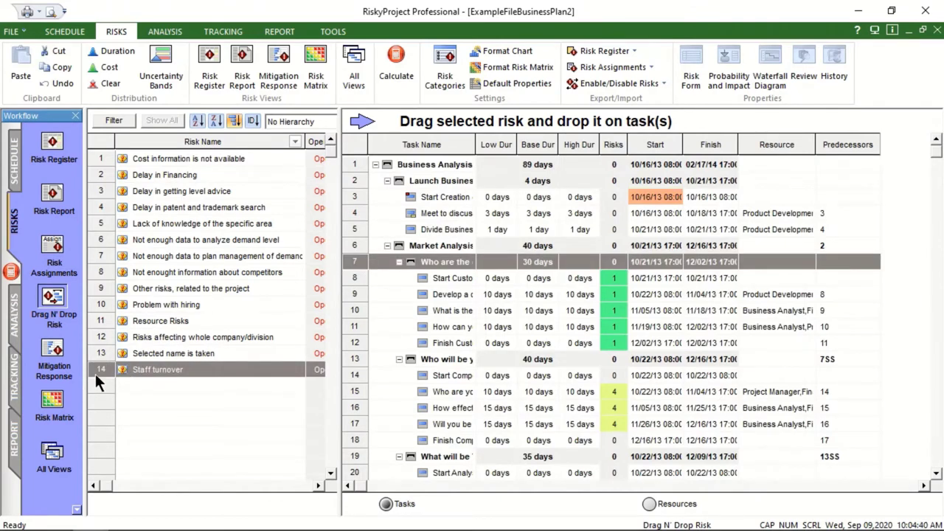
drag(95, 374, 353, 263)
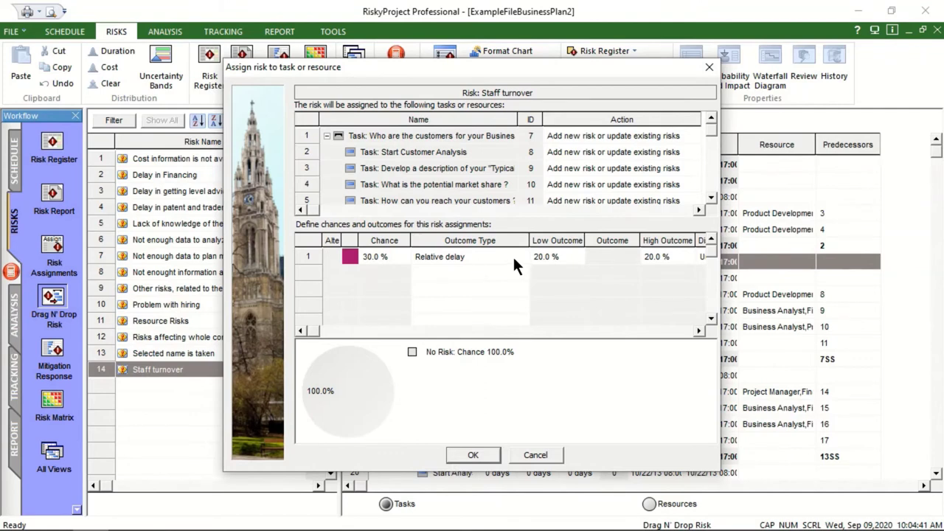
click(699, 332)
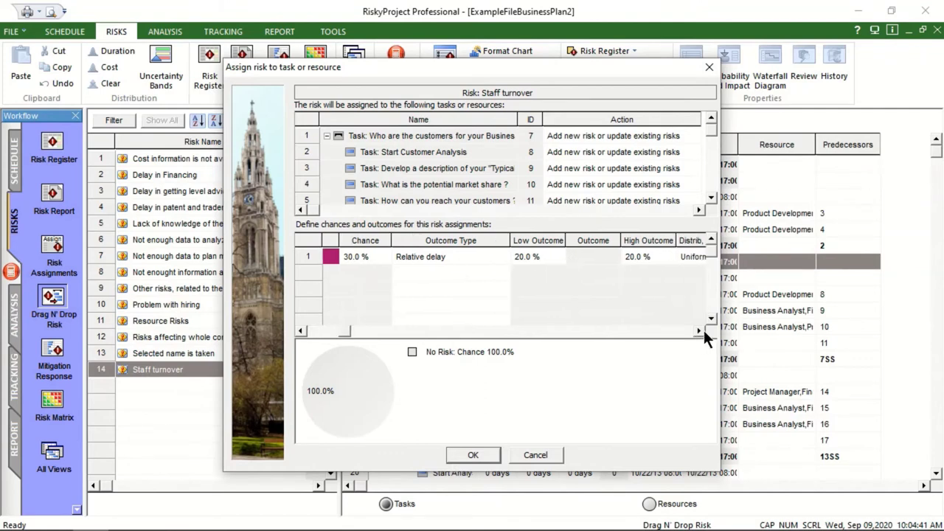
click(464, 453)
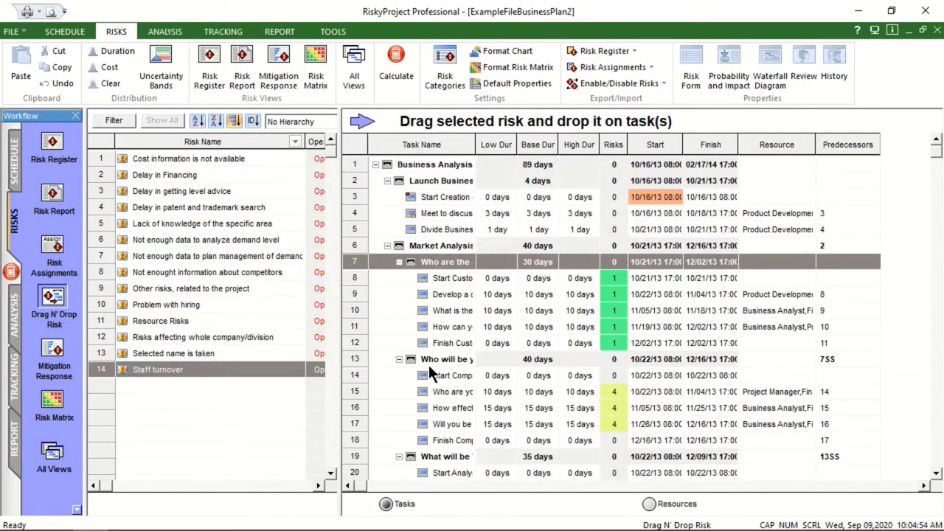
- Review the uncertainty bands and apply the Critical duration band (0.70 - 1.30) to tasks 7 to 12 in the Project View
click(164, 69)
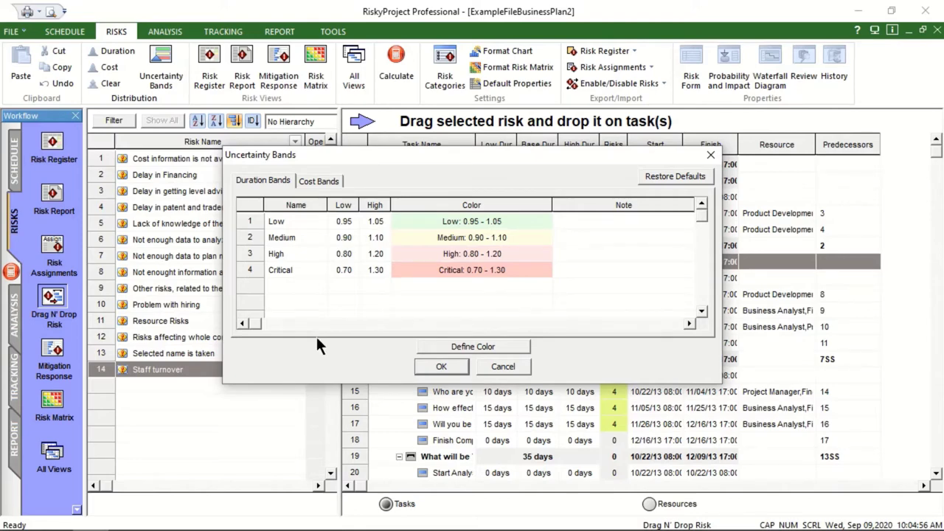
click(442, 367)
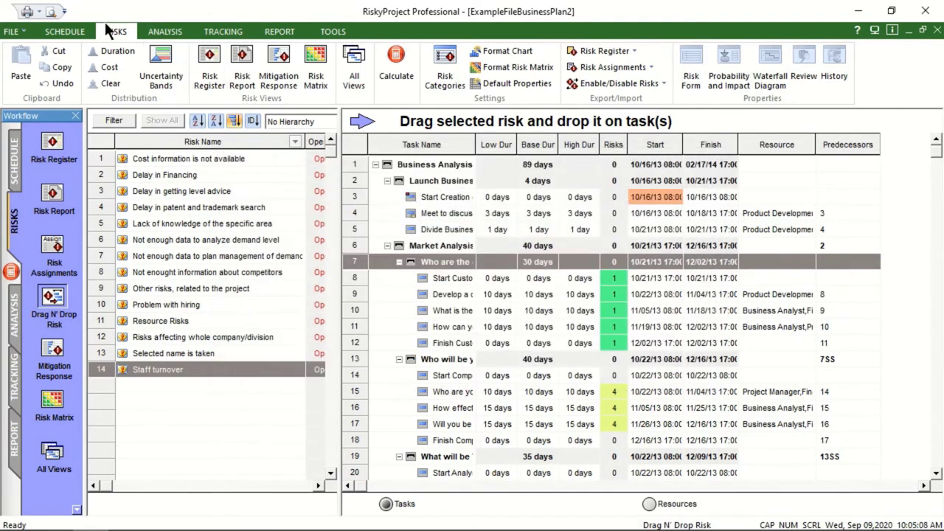
click(79, 36)
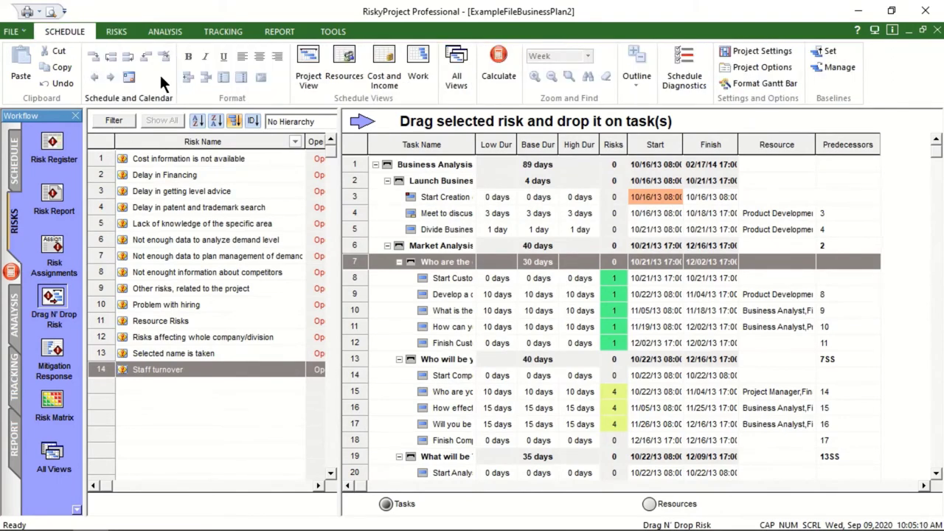
click(305, 60)
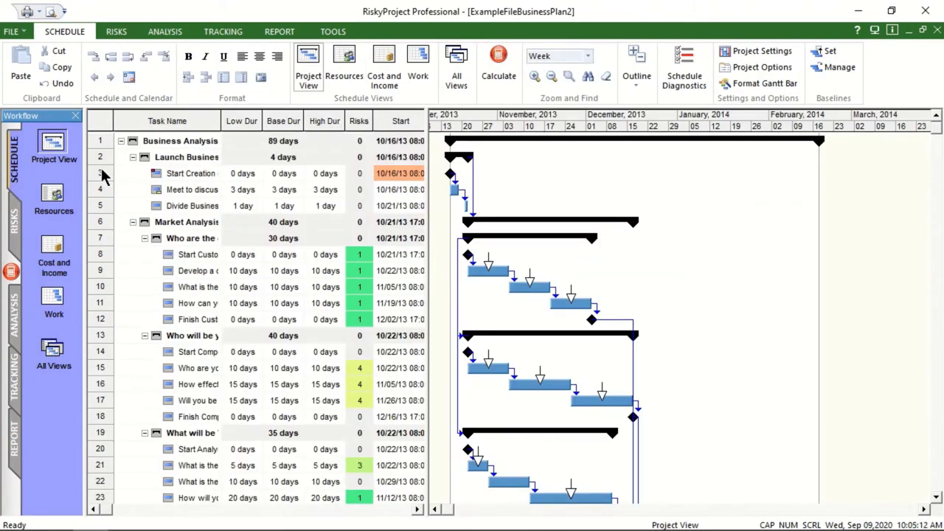
drag(103, 238, 107, 324)
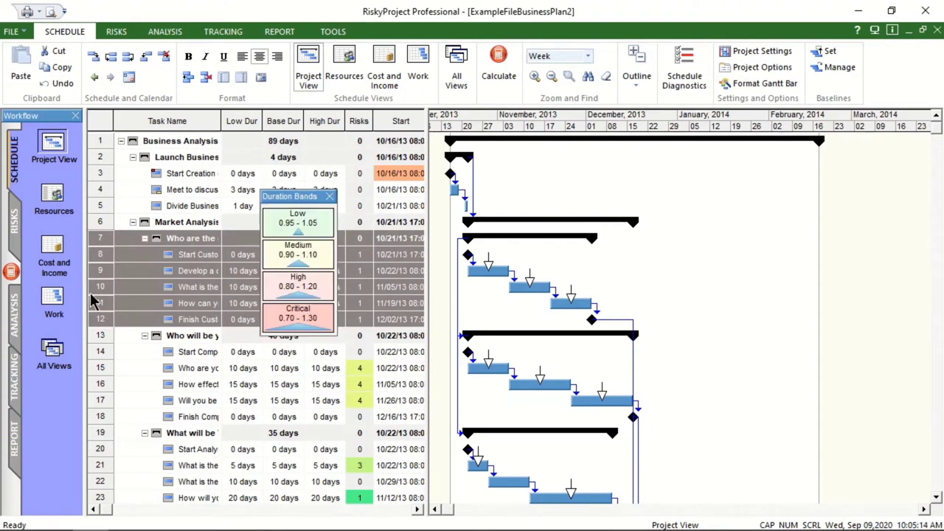
right_click(93, 301)
click(299, 317)
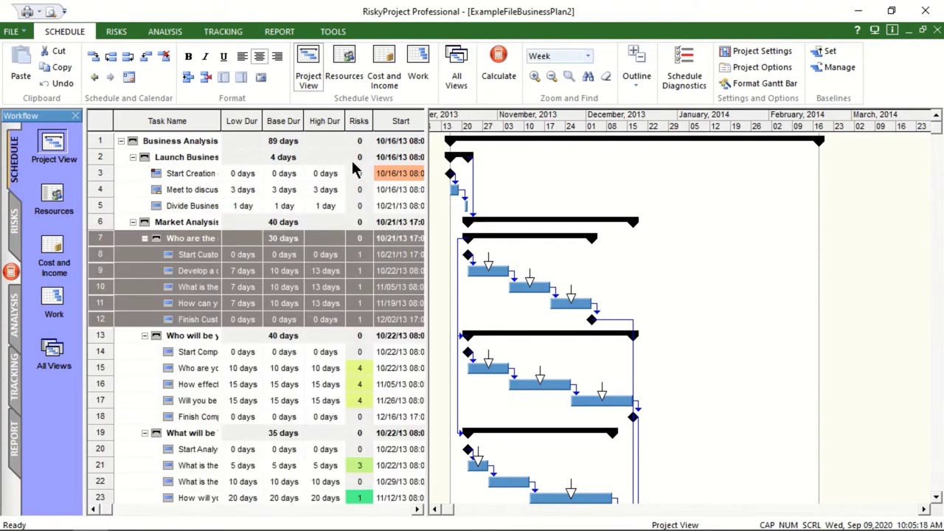
- Calculate the project with its risks and display the Result Gantt
click(325, 190)
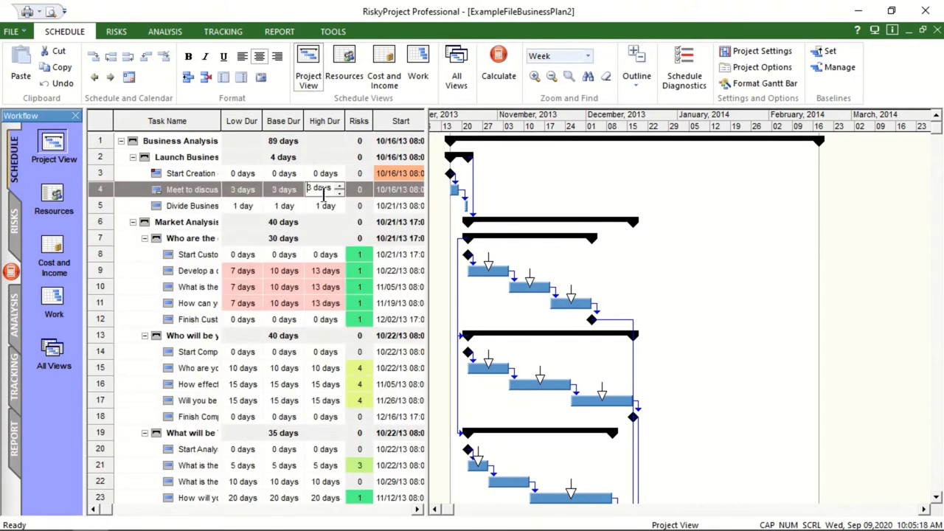
click(500, 59)
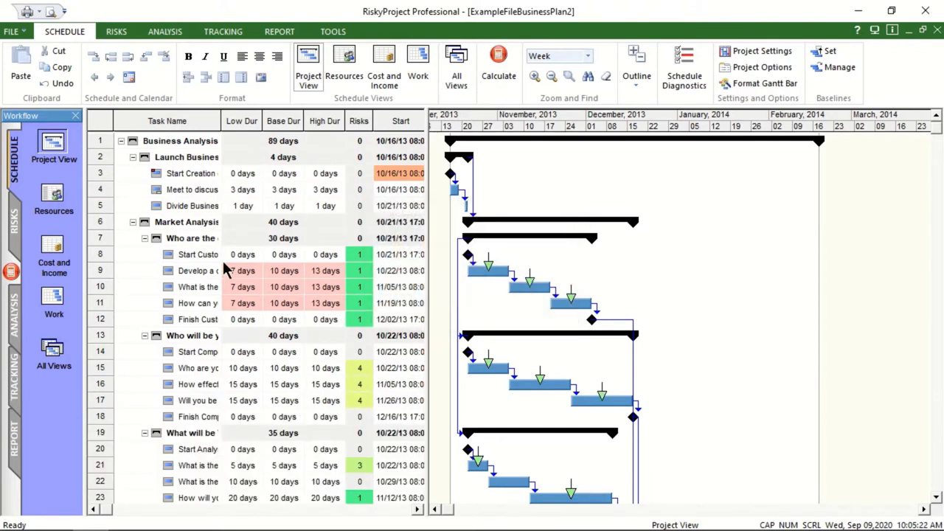
click(174, 35)
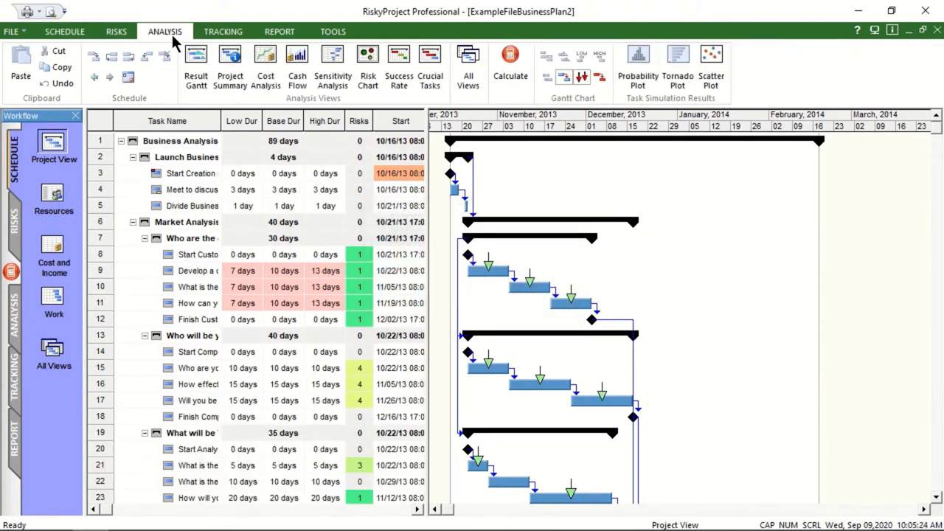
click(198, 67)
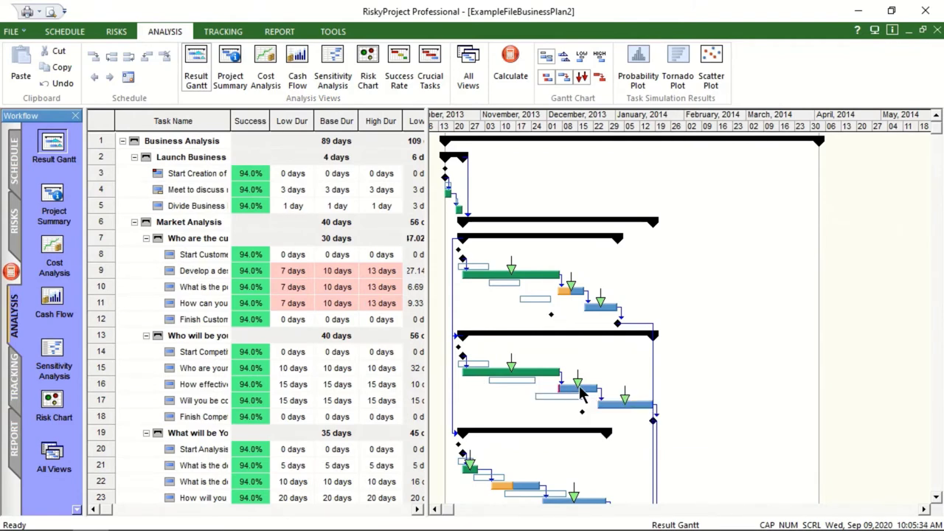
- Examine the Monte Carlo simulation results for the task "How effective are your competitors ?" and close them
mouse_move(580, 393)
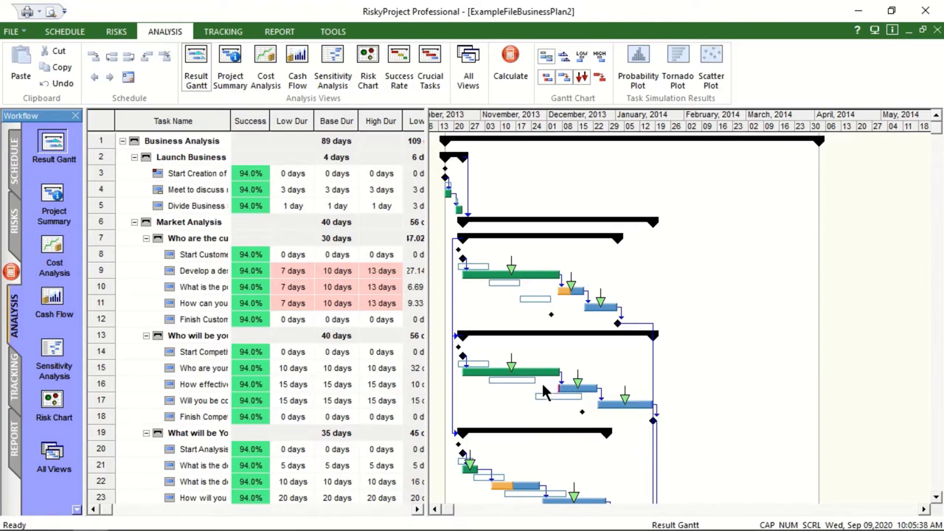
double_click(594, 399)
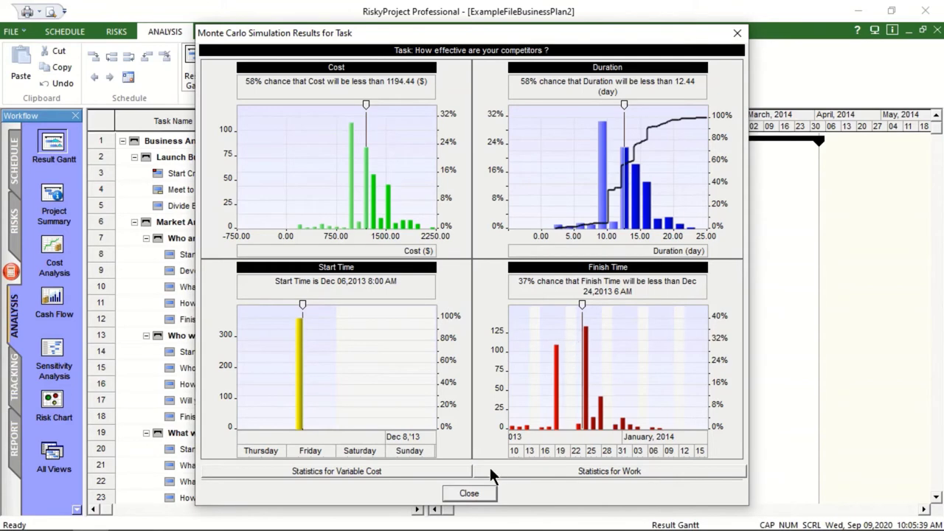
click(469, 494)
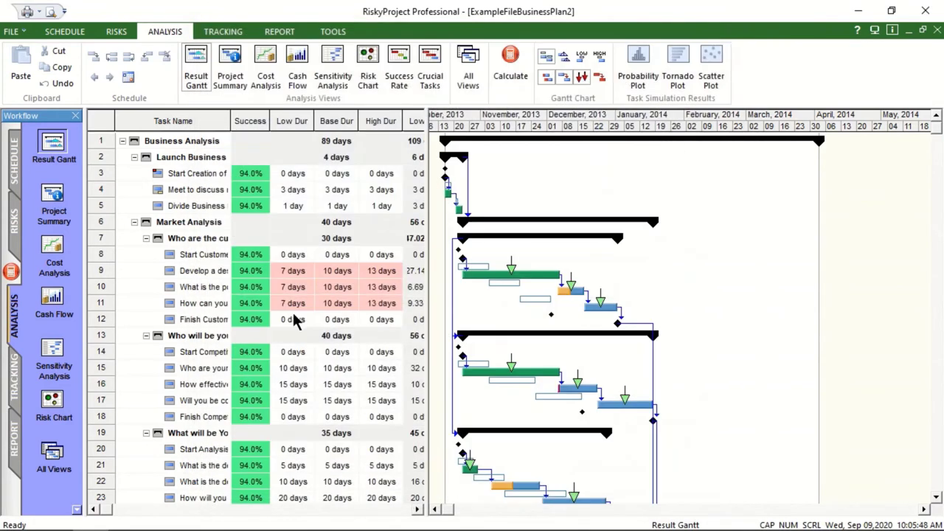
- From the Project Summary, inspect the project cost distribution as combined frequency and cumulative probability charts, moving the marker to a lower cost
click(233, 74)
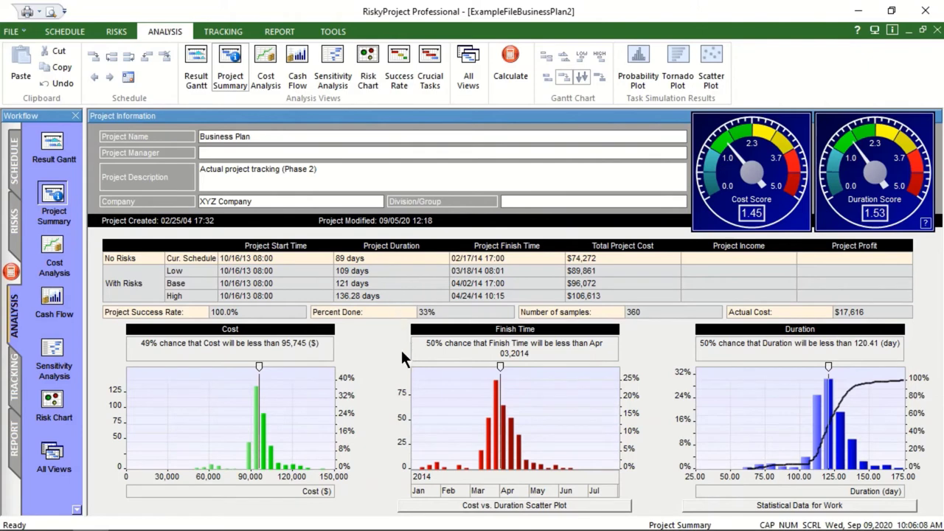
double_click(302, 438)
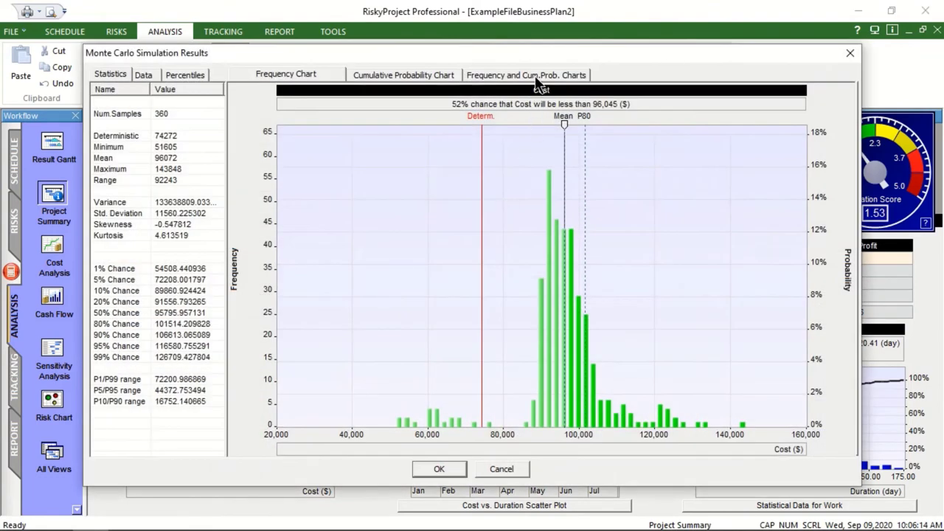
click(535, 77)
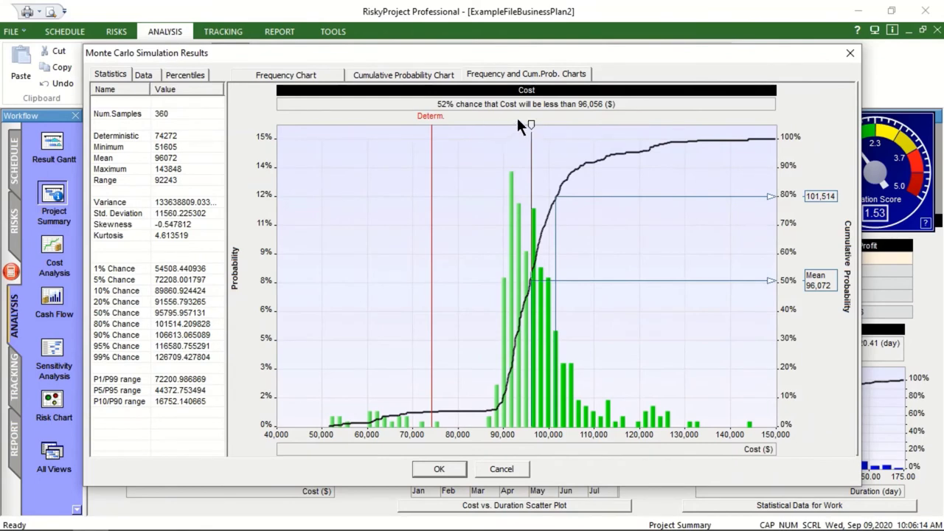
drag(531, 123, 448, 121)
click(447, 473)
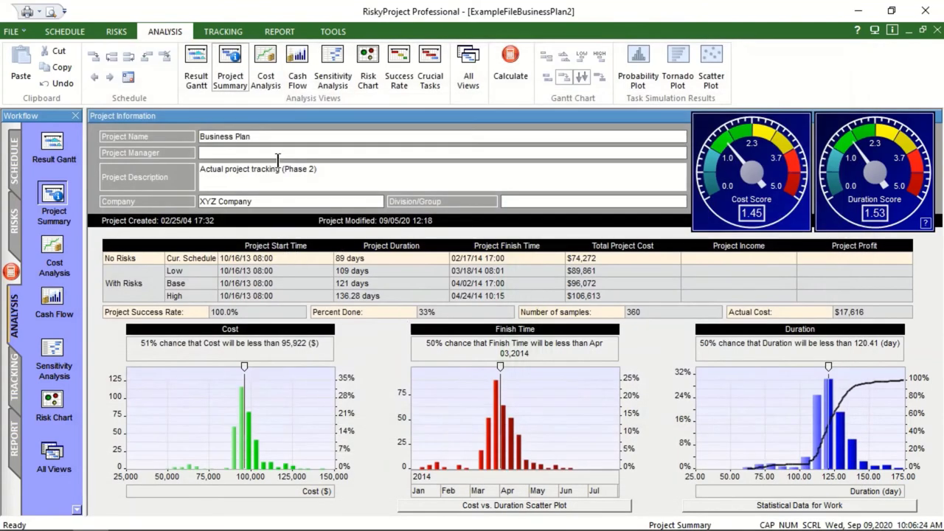
- Open the Cost Analysis view and compare the budgeted, risk-adjusted and actual costs on 12/06/13 16:00
click(267, 59)
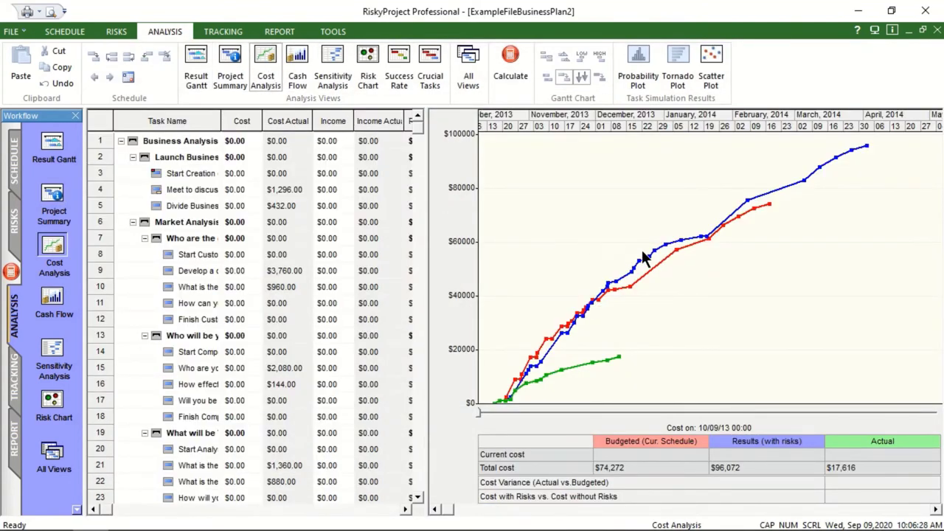
mouse_move(650, 259)
drag(476, 410, 605, 411)
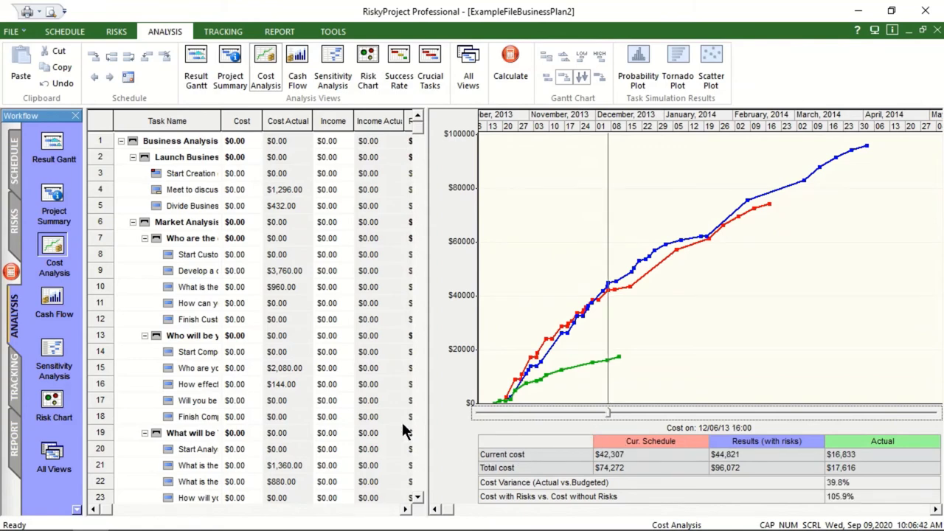
- Return to the Risk Register to review the calculated risk probabilities, impacts and scores
click(117, 32)
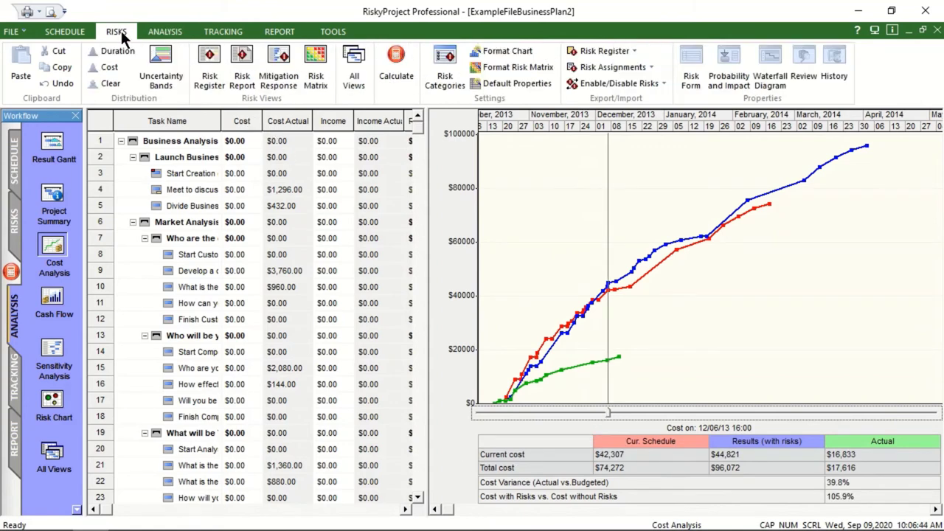
click(211, 53)
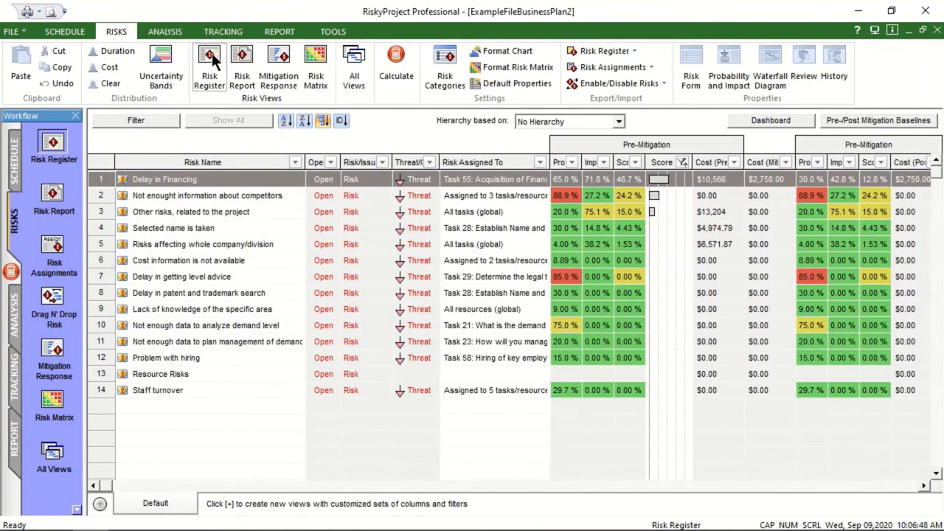
- Review the second- and third-ranked risks in the register, and examine the position of "Delay in Financing" in the Risk Matrix
click(101, 195)
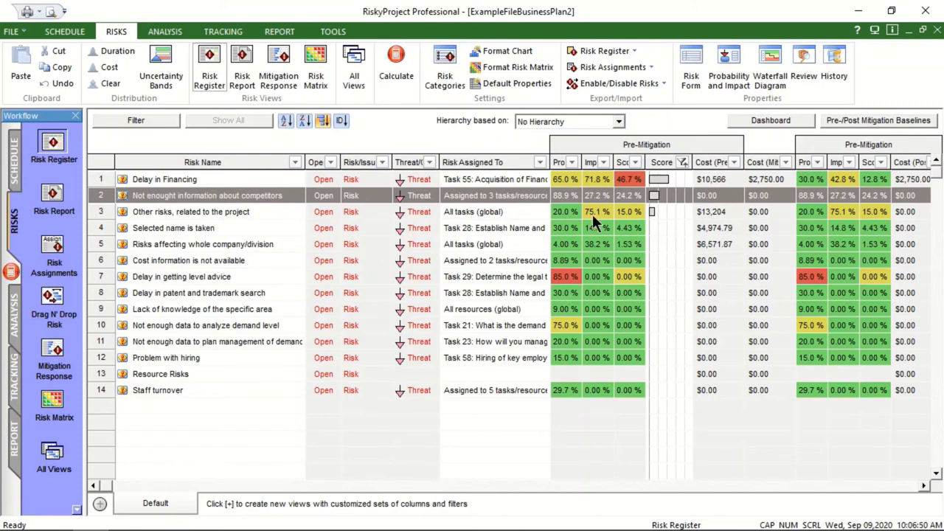
click(105, 211)
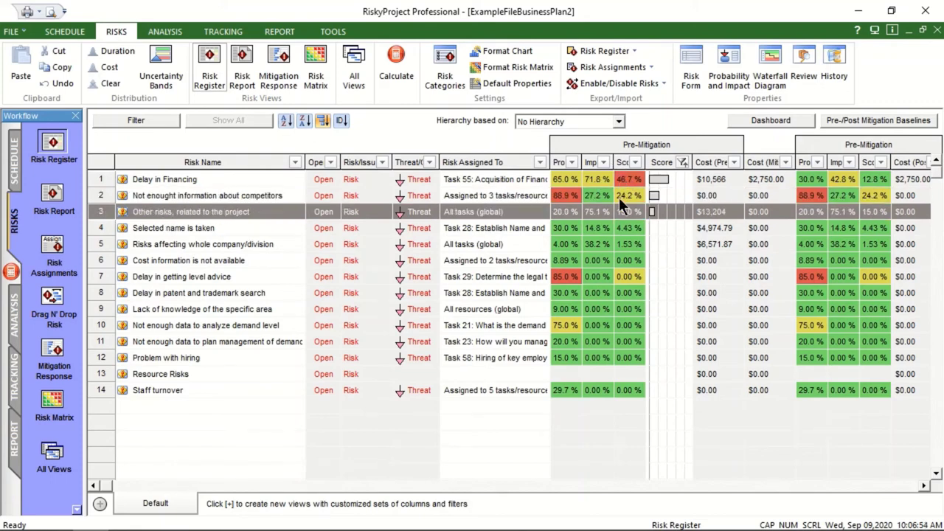
click(323, 59)
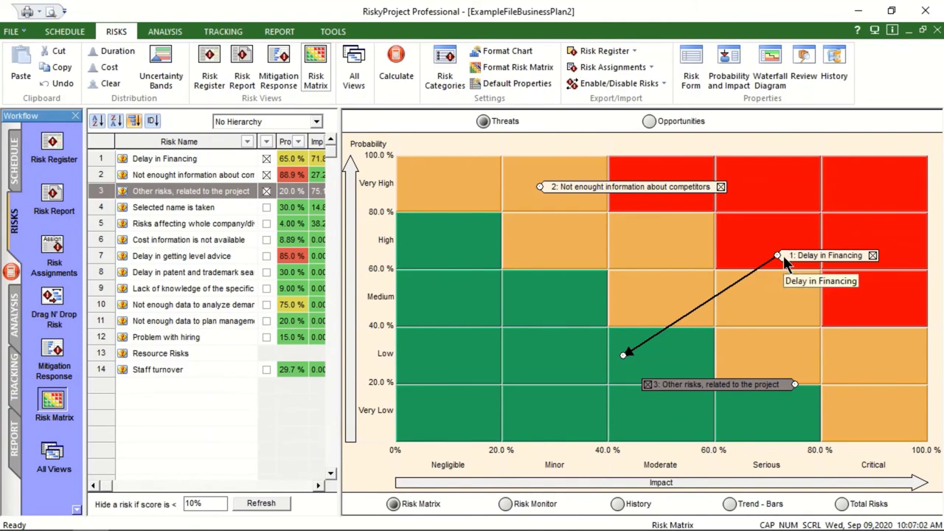
click(785, 262)
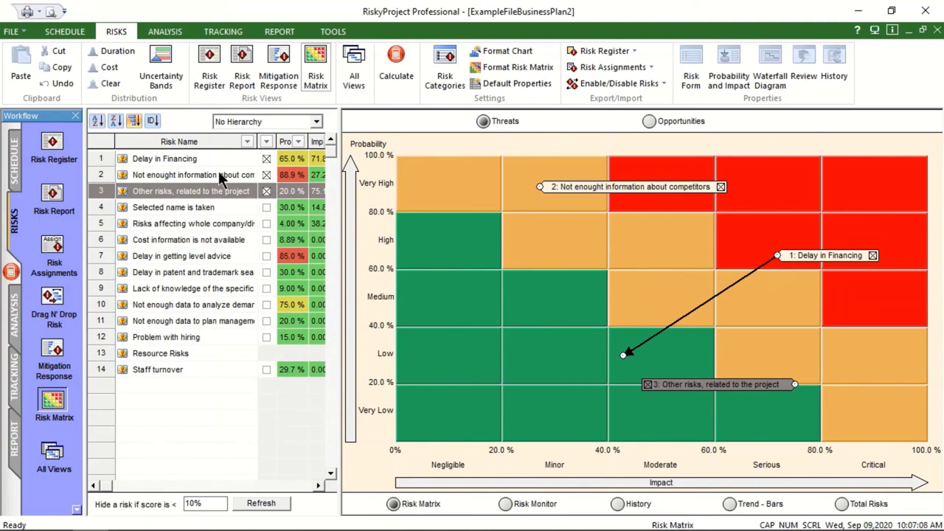
- Open the mitigation waterfall diagram for the risk "Delay in Financing" to view its mitigation plans
click(100, 159)
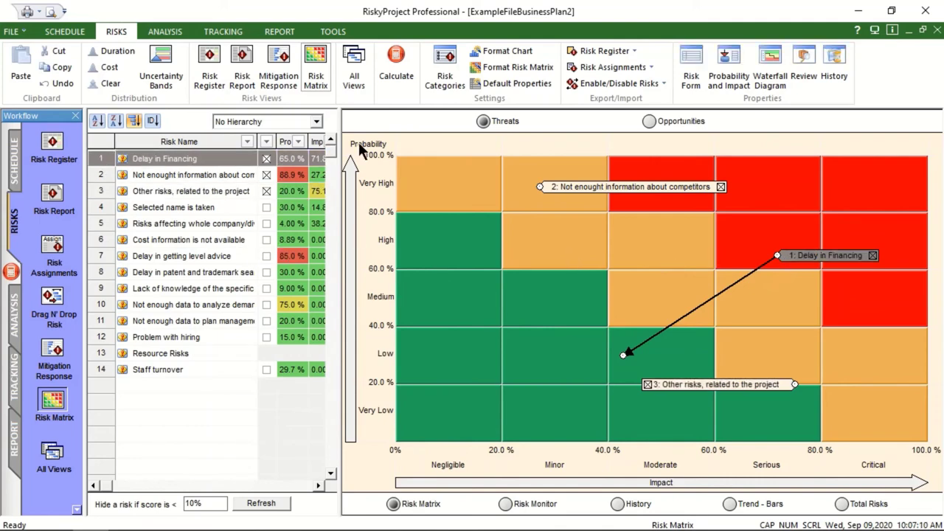
click(780, 61)
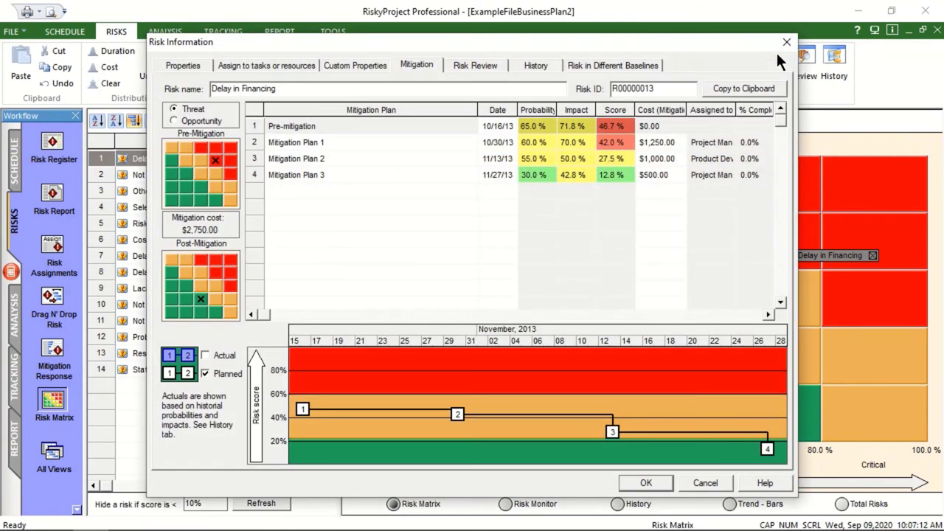